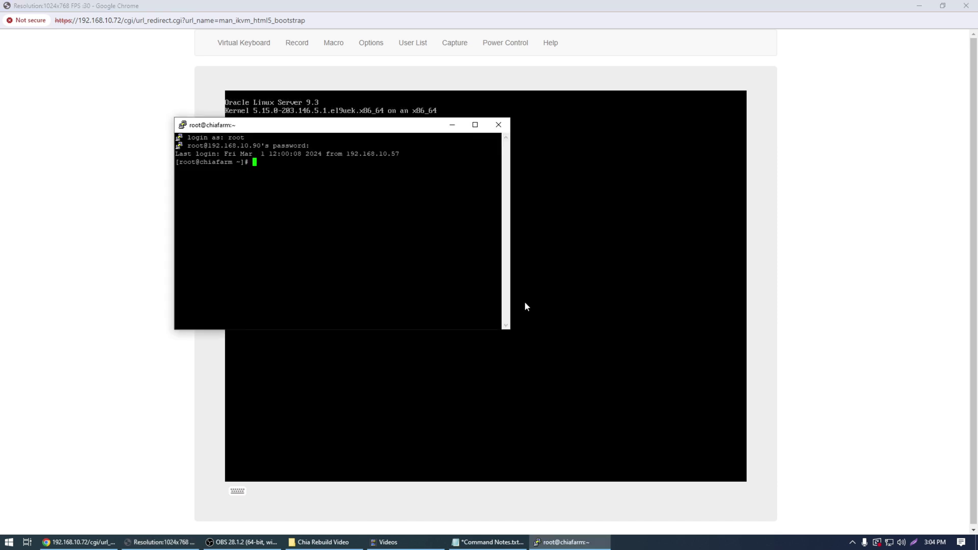
# Enlarge the SSH terminal window and reposition it so it covers most of the remote console
pyautogui.moveTo(509, 331); pyautogui.dragTo(730, 492)
pyautogui.moveTo(464, 132); pyautogui.dragTo(471, 102)
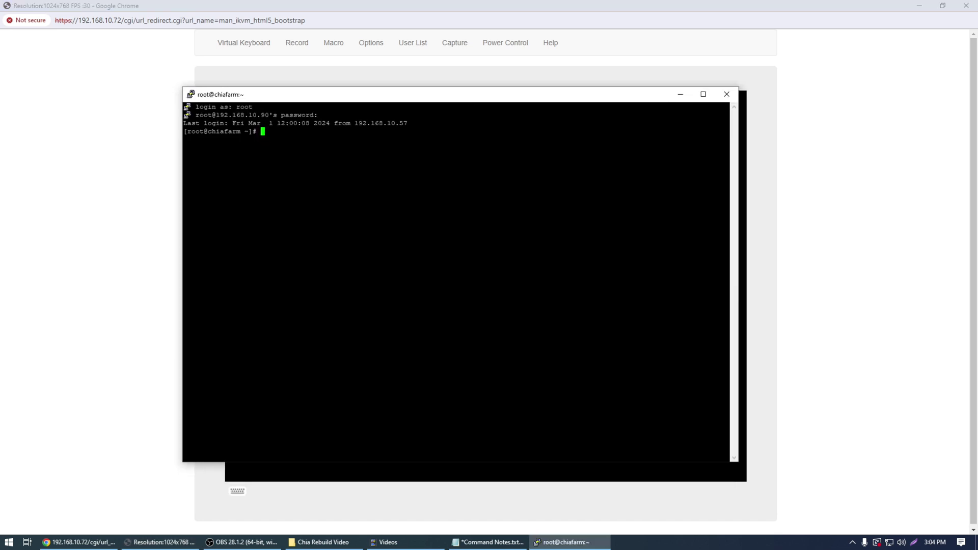
pyautogui.moveTo(742, 470); pyautogui.dragTo(772, 487)
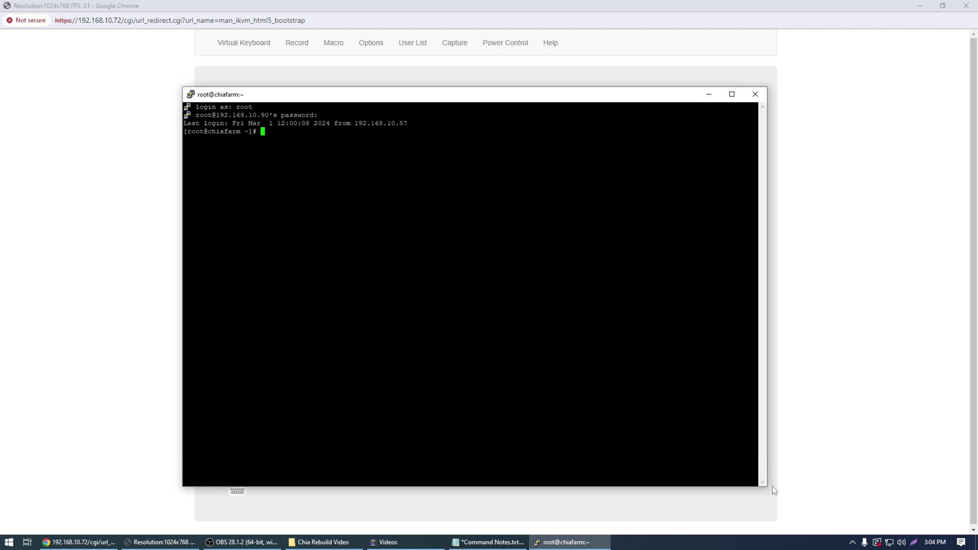
# Check the running kernel version with uname -r
pyautogui.write('uname -r')
pyautogui.press('Return')
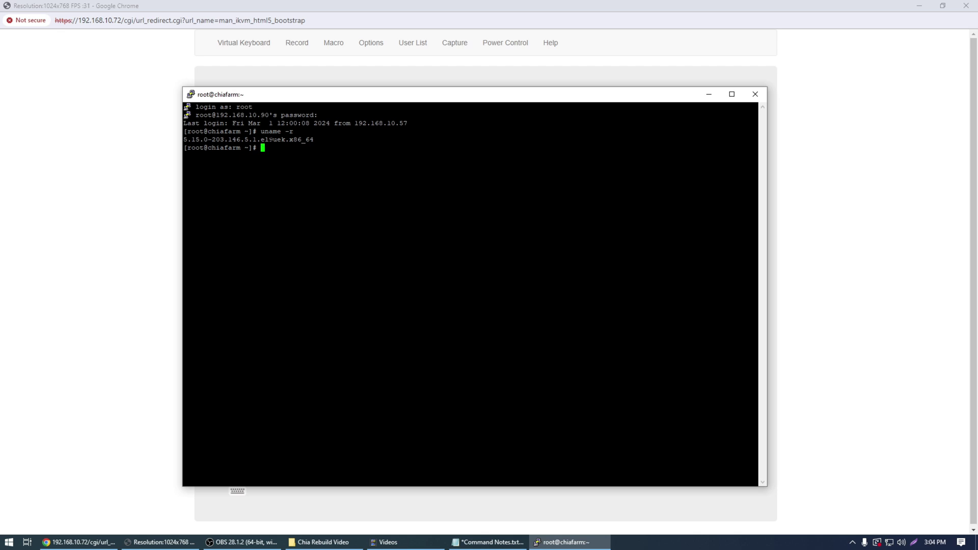
pyautogui.moveTo(273, 139); pyautogui.dragTo(286, 139)
pyautogui.press('Return')
# Check which kernel boots by default with grubby --default-kernel
pyautogui.write('grubby --d')
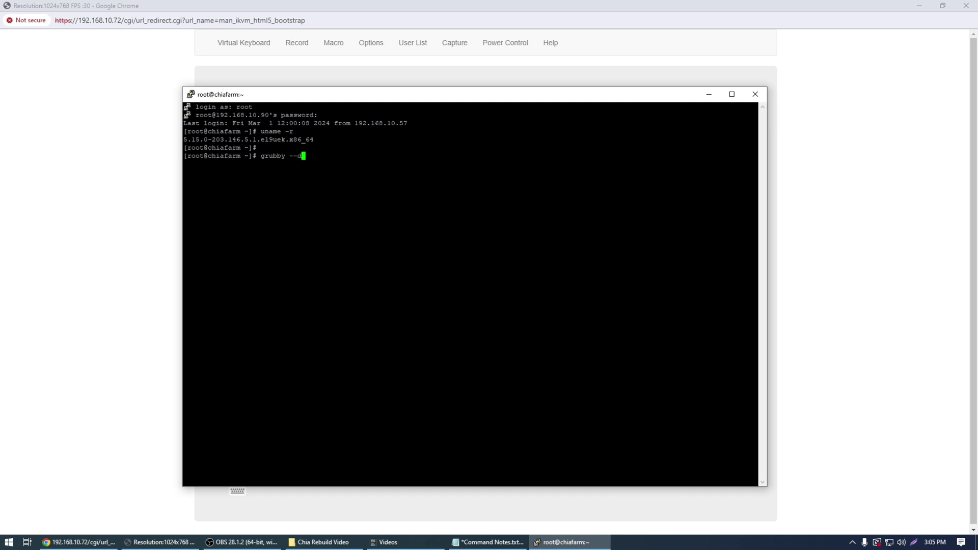
pyautogui.write('efault-nernel')
pyautogui.press('Return')
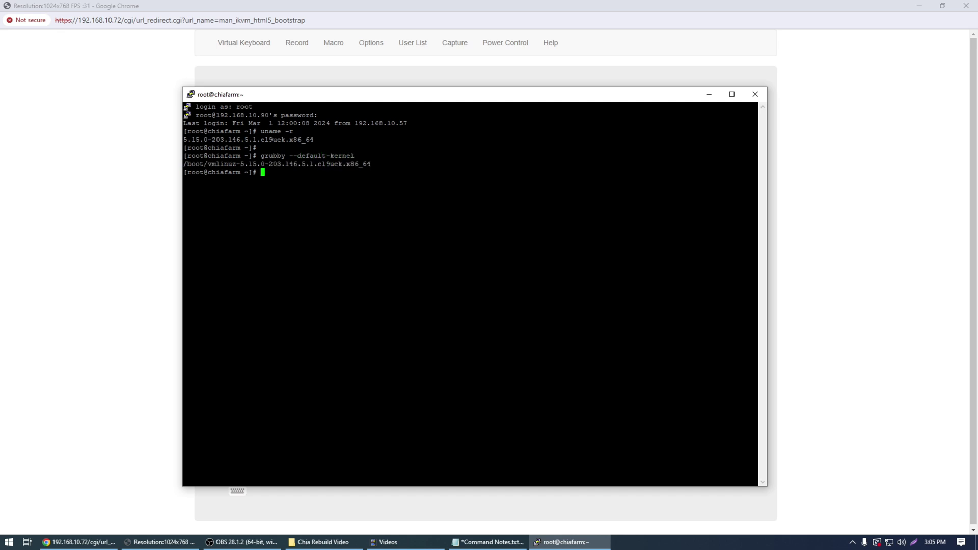
pyautogui.moveTo(317, 164); pyautogui.dragTo(342, 163)
# List all installed kernel images with grubby --info=ALL | grep vmlinuz
pyautogui.press('Up')
pyautogui.press('BackSpace')
pyautogui.press('BackSpace')
pyautogui.press('BackSpace')
pyautogui.press('BackSpace')
pyautogui.press('BackSpace')
pyautogui.press('BackSpace')
pyautogui.press('BackSpace')
pyautogui.press('BackSpace')
pyautogui.press('BackSpace')
pyautogui.press('BackSpace')
pyautogui.press('BackSpace')
pyautogui.press('BackSpace')
pyautogui.press('BackSpace')
pyautogui.press('BackSpace')
pyautogui.write('info=ALL | grep vmlinuz')
pyautogui.moveTo(207, 164); pyautogui.dragTo(237, 164)
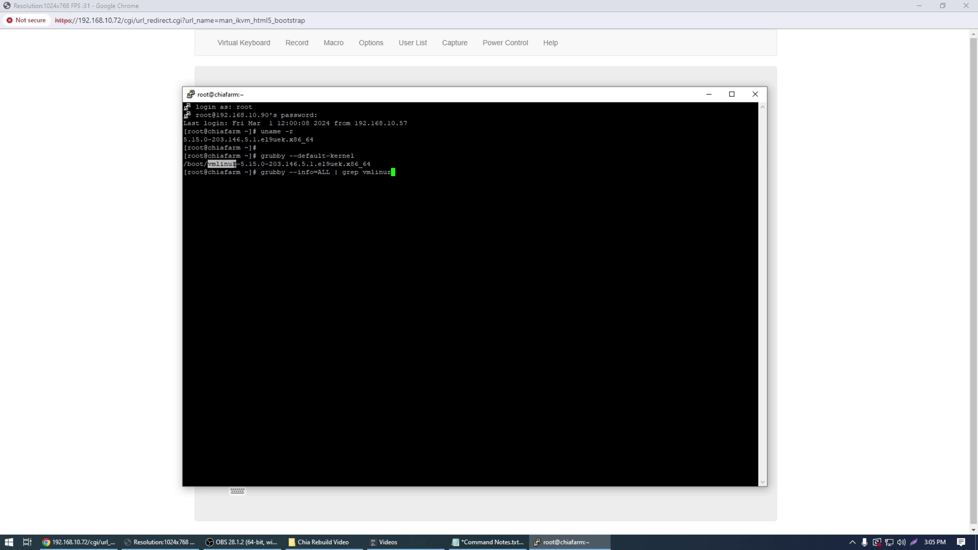
pyautogui.press('Return')
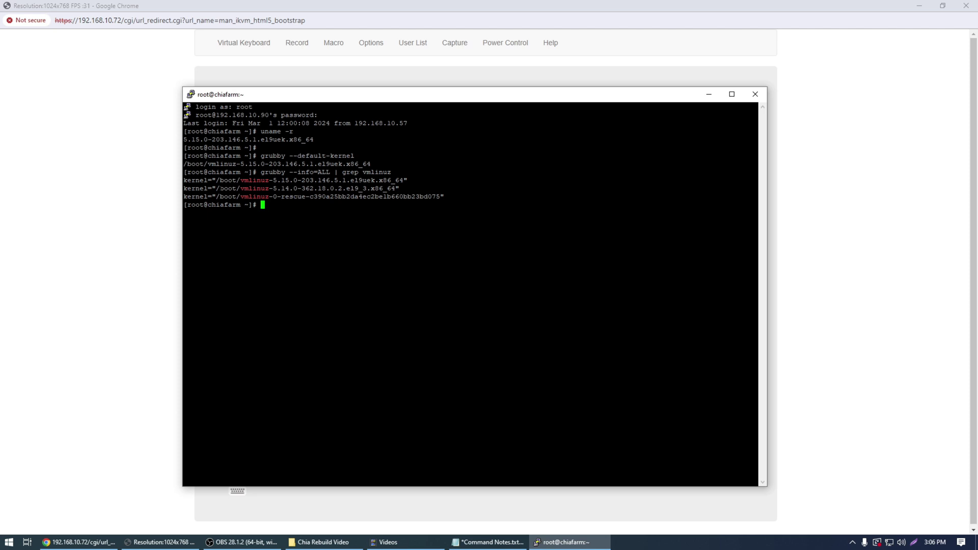
# Make /boot/vmlinuz-5.14.0-362.18.0.2.el9_3.x86_64 the default boot kernel with grubby --set-default
pyautogui.moveTo(216, 189); pyautogui.dragTo(395, 188)
pyautogui.hotkey('ctrl', 'c')
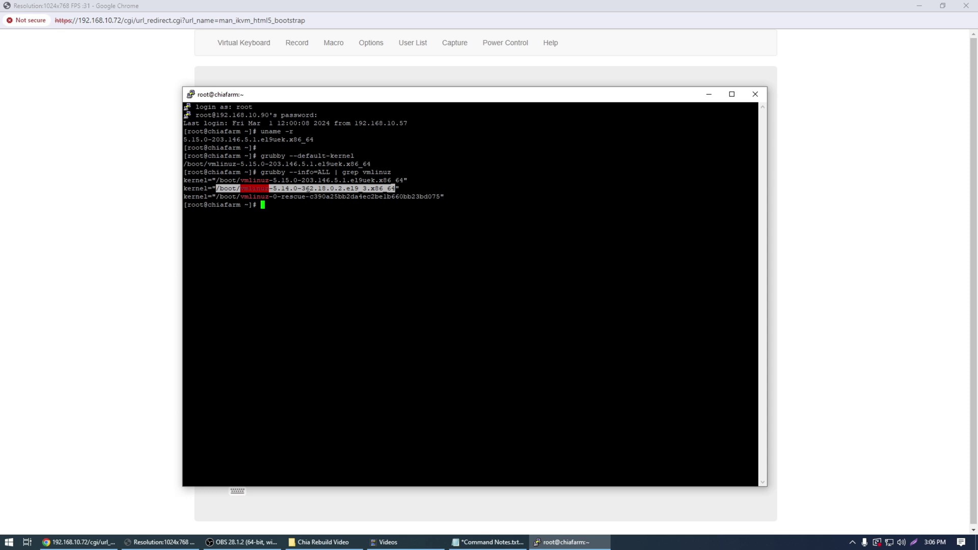
pyautogui.press('Return')
pyautogui.write('grubby ')
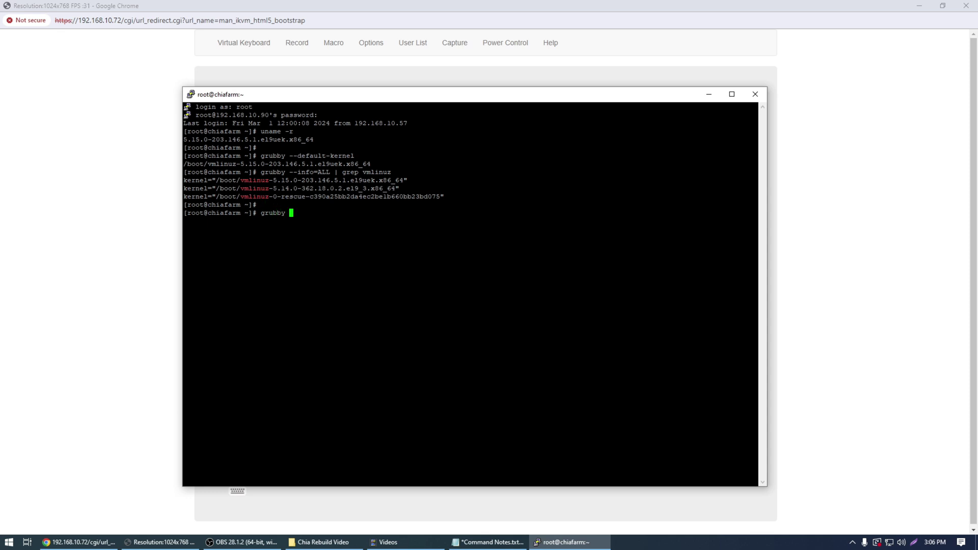
pyautogui.write('--set-default')
pyautogui.press('shift+Insert')
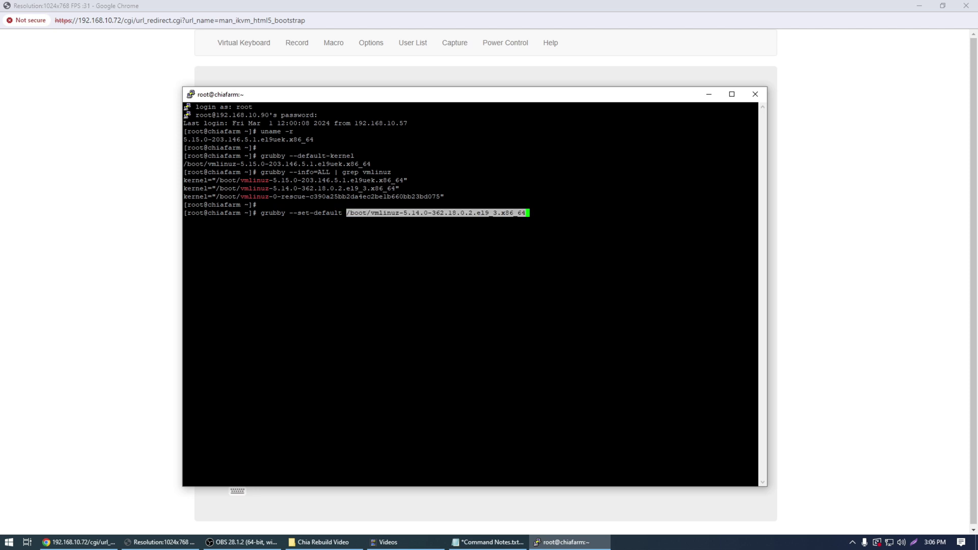
pyautogui.press('Return')
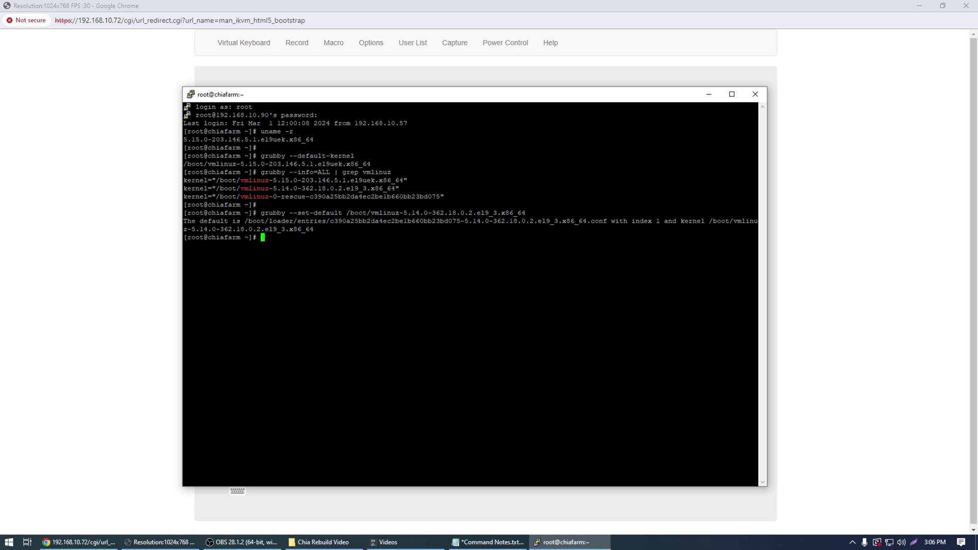
# Reboot the server and bring the remote console window forward to follow the startup
pyautogui.press('Return')
pyautogui.write('reboot')
pyautogui.press('Return')
pyautogui.press('Return')
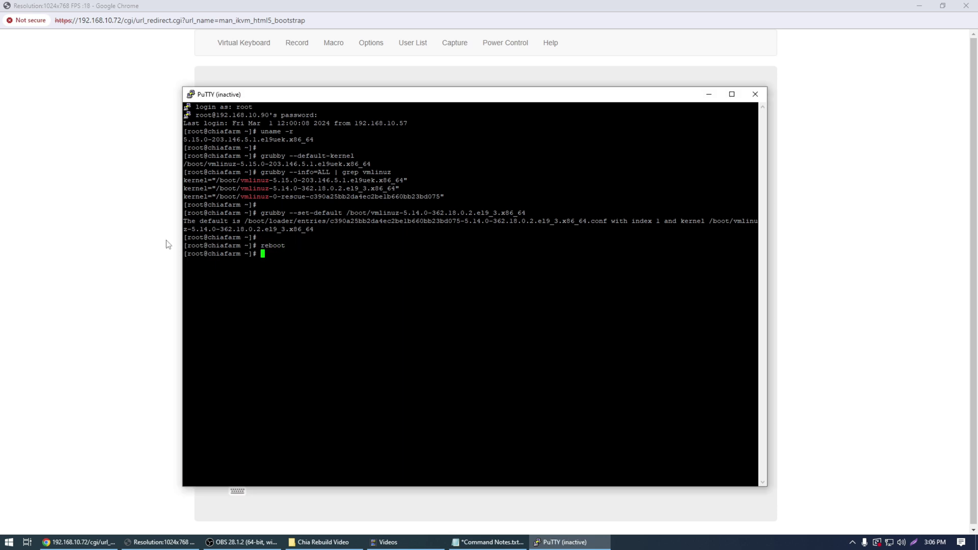
pyautogui.click(151, 243)
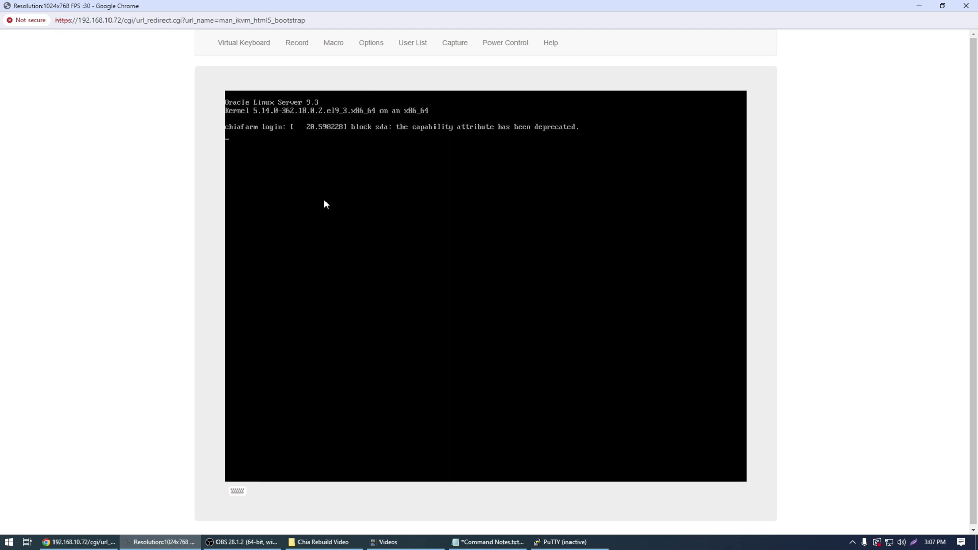
# Restart the inactive PuTTY session and log in as root with the account password
pyautogui.click(565, 544)
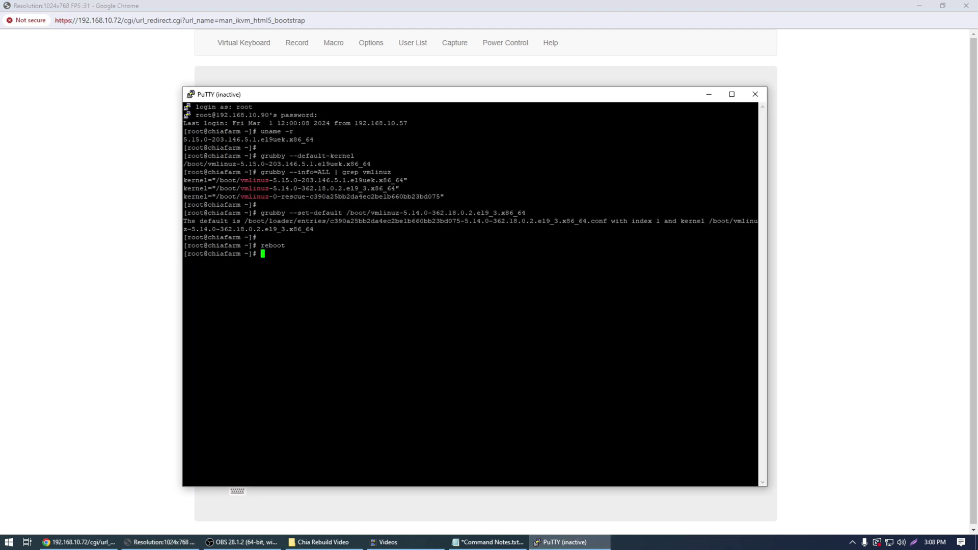
pyautogui.rightClick(379, 97)
pyautogui.click(432, 204)
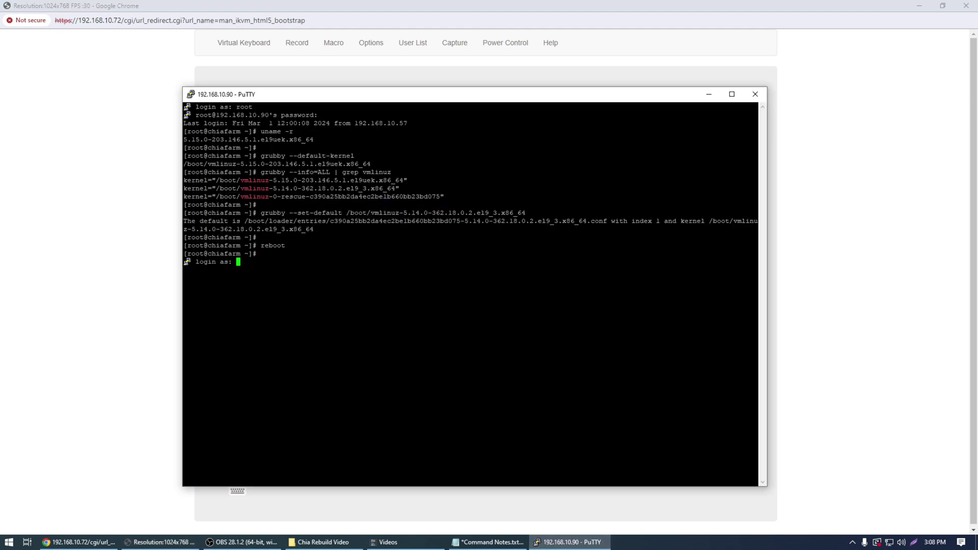
pyautogui.press('Return')
pyautogui.press('Return')
# Verify the running kernel version after the reboot with uname -r
pyautogui.write('uname -r')
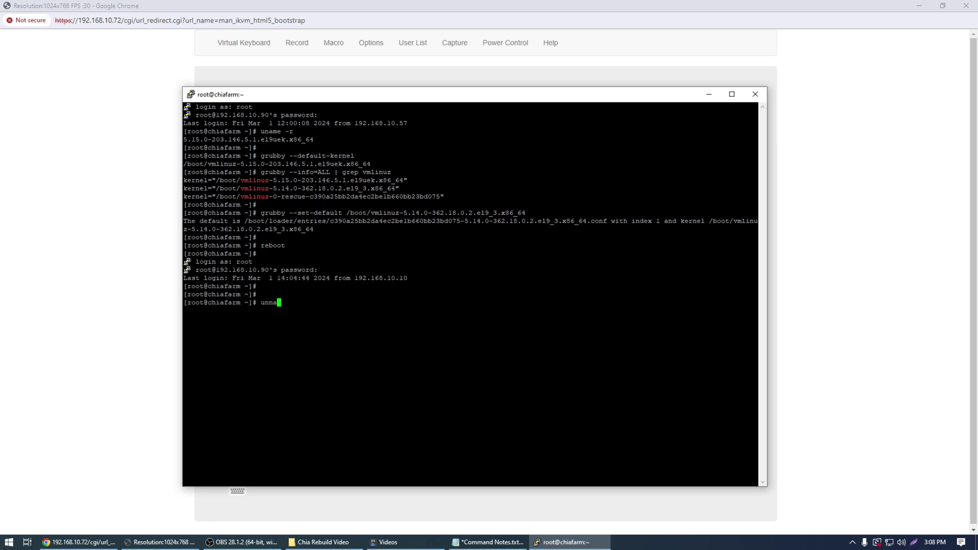
pyautogui.press('Return')
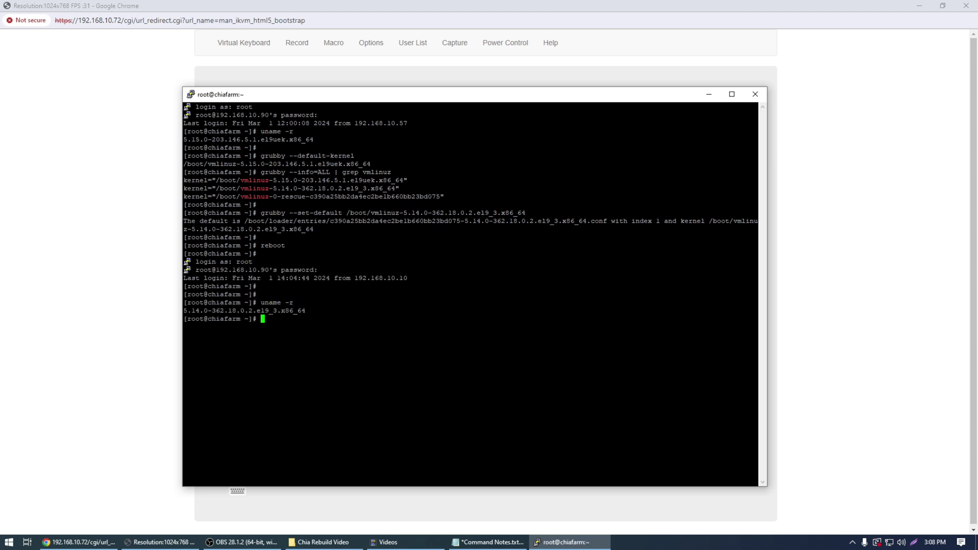
pyautogui.moveTo(256, 310); pyautogui.dragTo(277, 311)
pyautogui.press('Return')
pyautogui.press('Return')
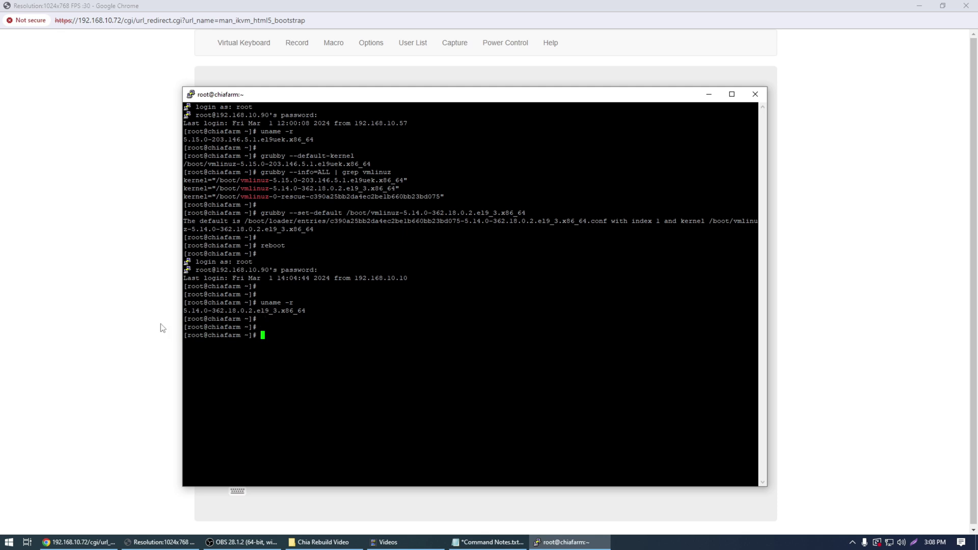
# Switch to Chrome and open the NVIDIA CUDA Toolkit downloads page at developer.nvidia.com/cuda-downloads
pyautogui.hotkey('alt', 'Tab')
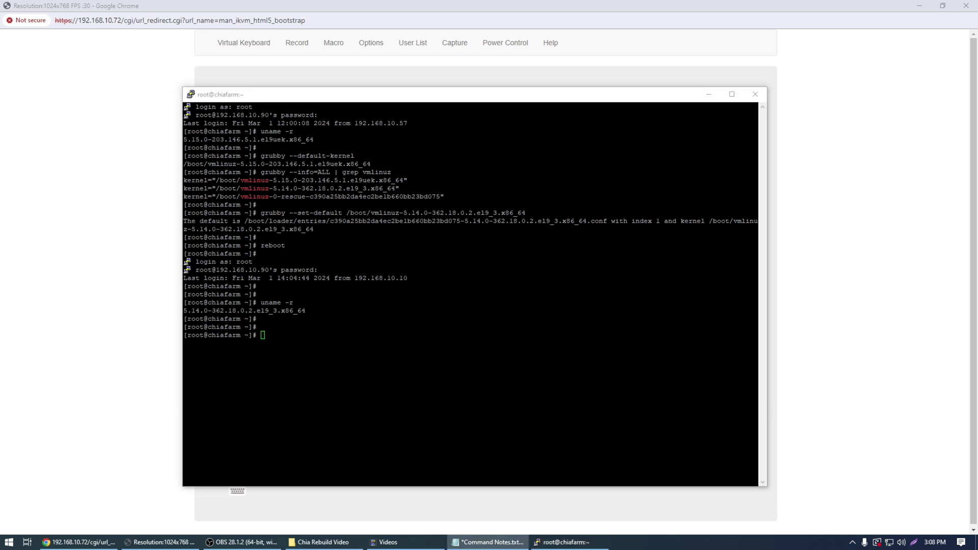
pyautogui.hotkey('alt', 'Tab')
pyautogui.hotkey('ctrl', 't')
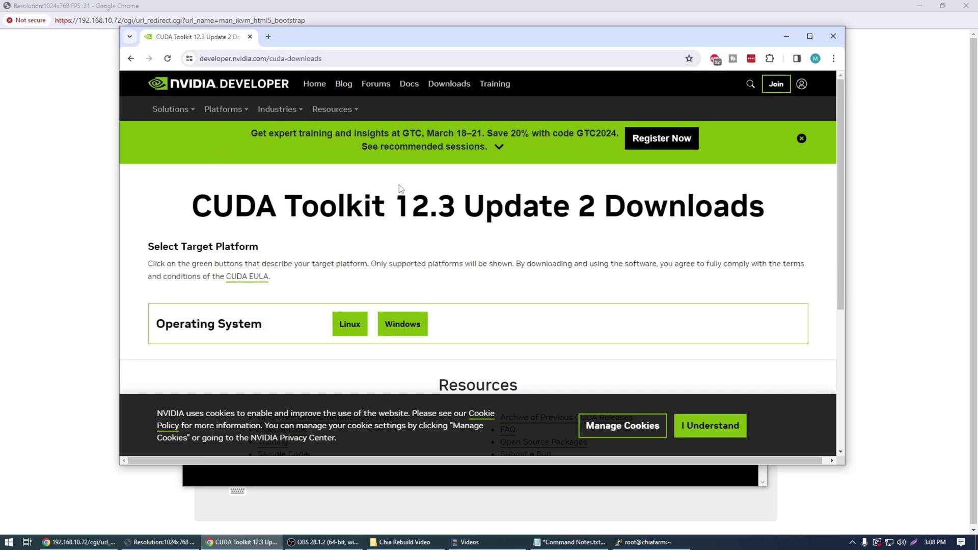
# Select Linux, x86_64, RHEL and version 9 as the target platform for the CUDA Toolkit
pyautogui.scroll(-2, 402, 183)
pyautogui.click(351, 222)
pyautogui.click(354, 259)
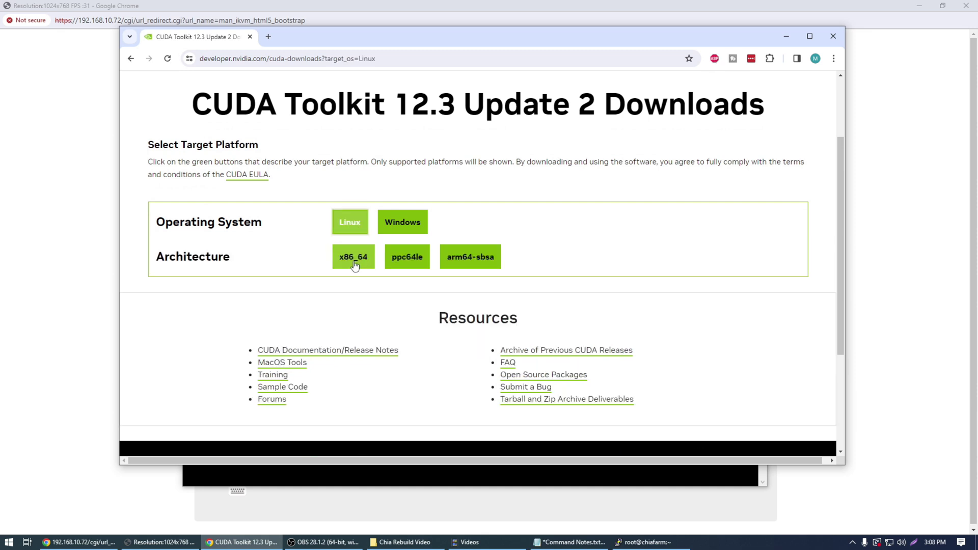
pyautogui.scroll(-1, 355, 265)
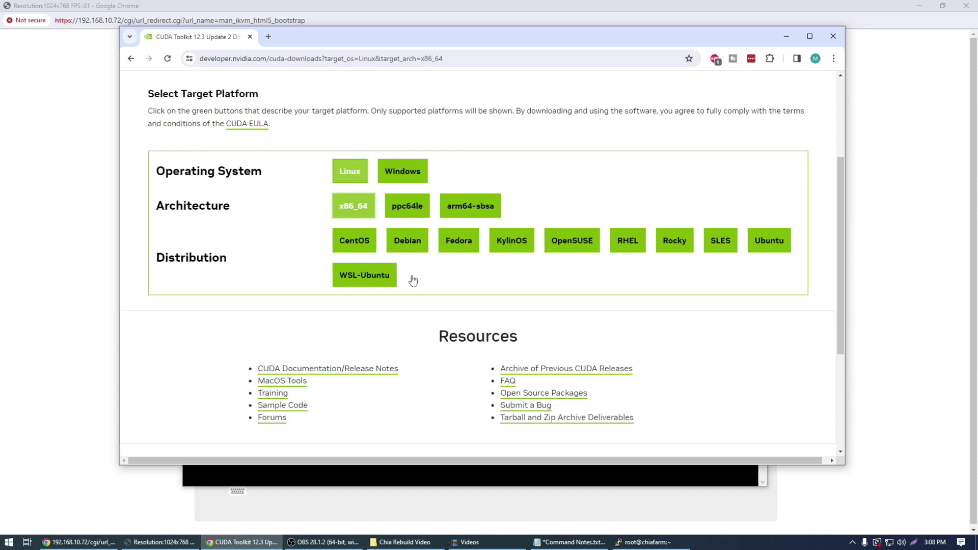
pyautogui.click(631, 245)
pyautogui.click(401, 312)
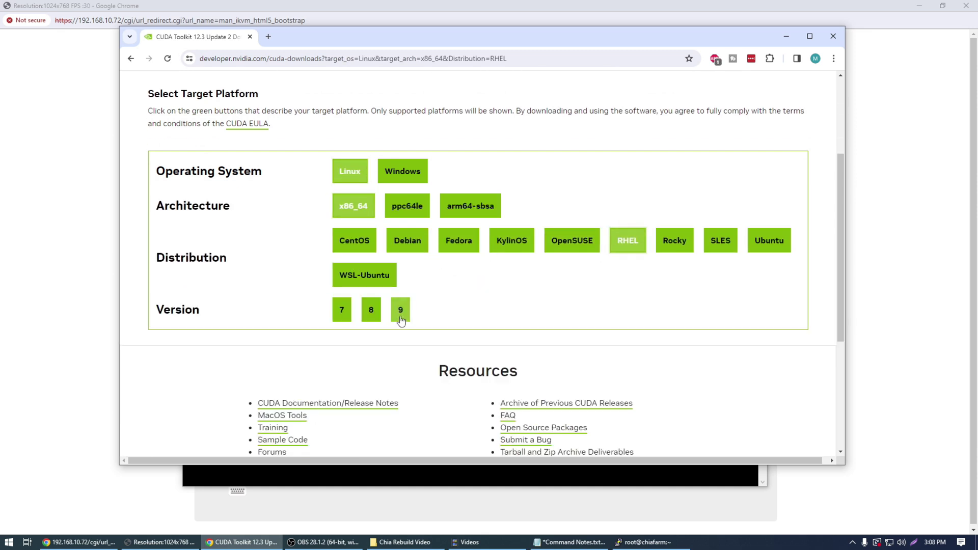
pyautogui.scroll(-1, 439, 346)
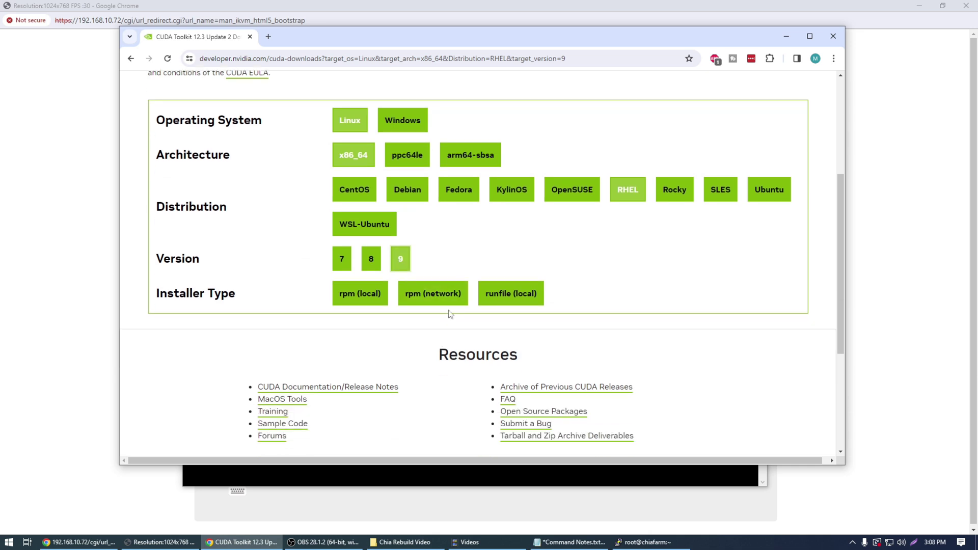
# Choose the runfile (local) installer and download cuda_12.3.2_545.23.08_linux.run on the server using wget with the copied link
pyautogui.click(501, 304)
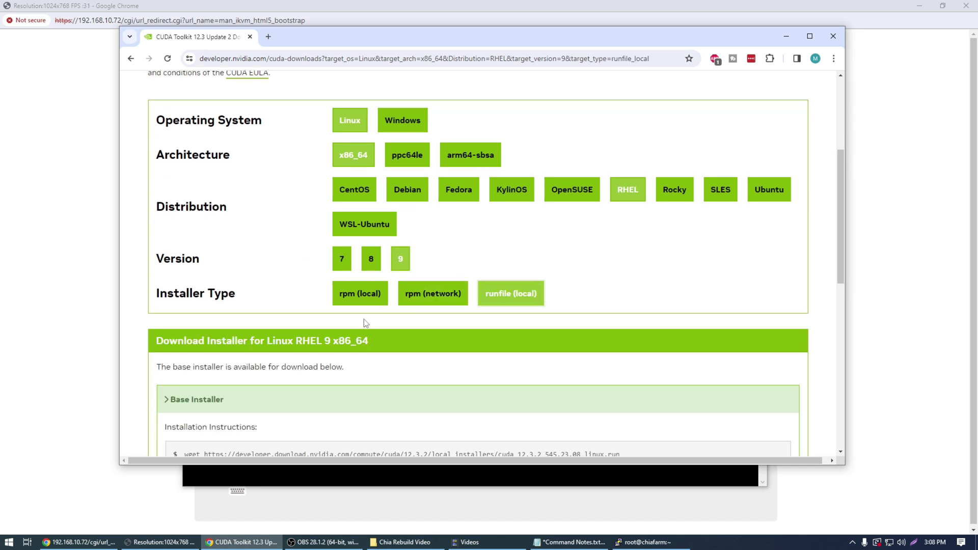
pyautogui.scroll(-2, 312, 360)
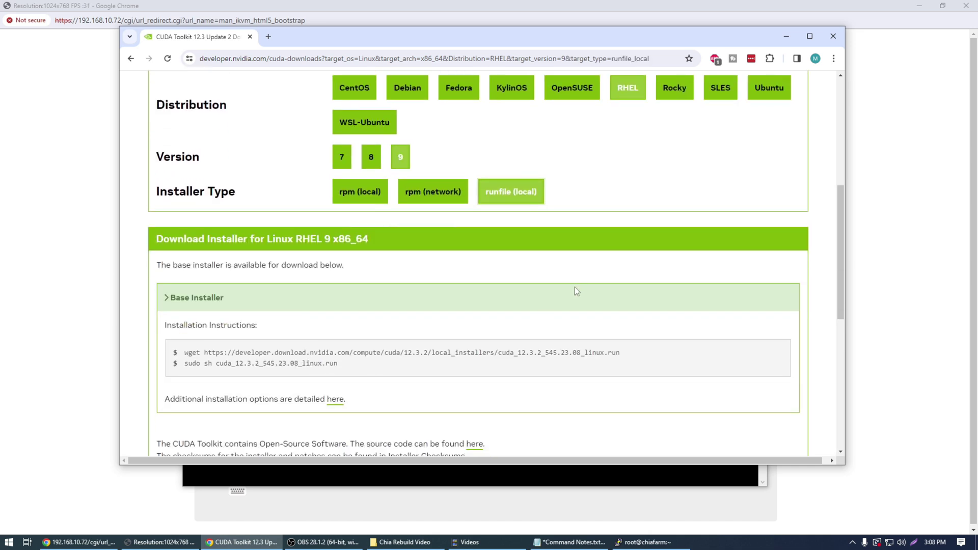
pyautogui.moveTo(205, 355); pyautogui.dragTo(606, 340)
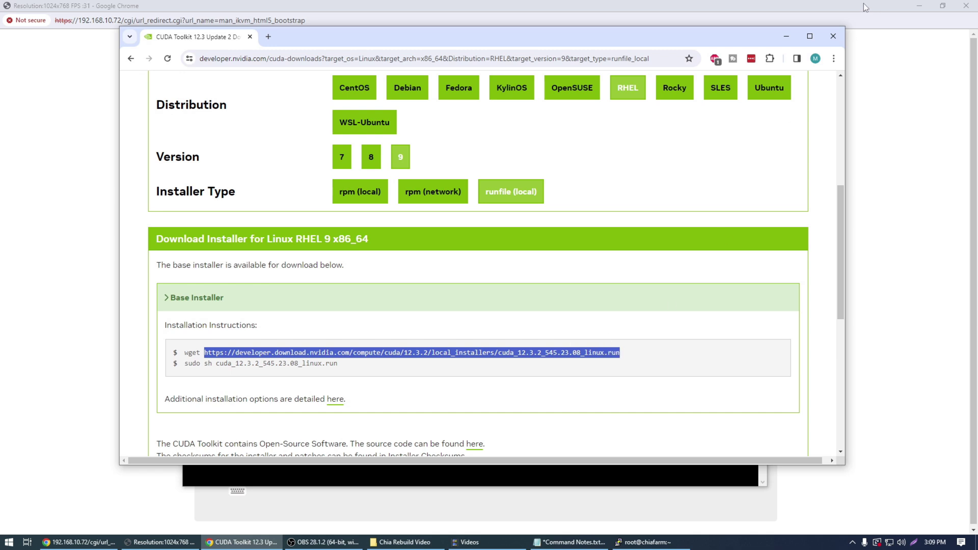
pyautogui.hotkey('ctrl', 'c')
pyautogui.hotkey('alt', 'Tab')
pyautogui.write('wget')
pyautogui.press('shift+Insert')
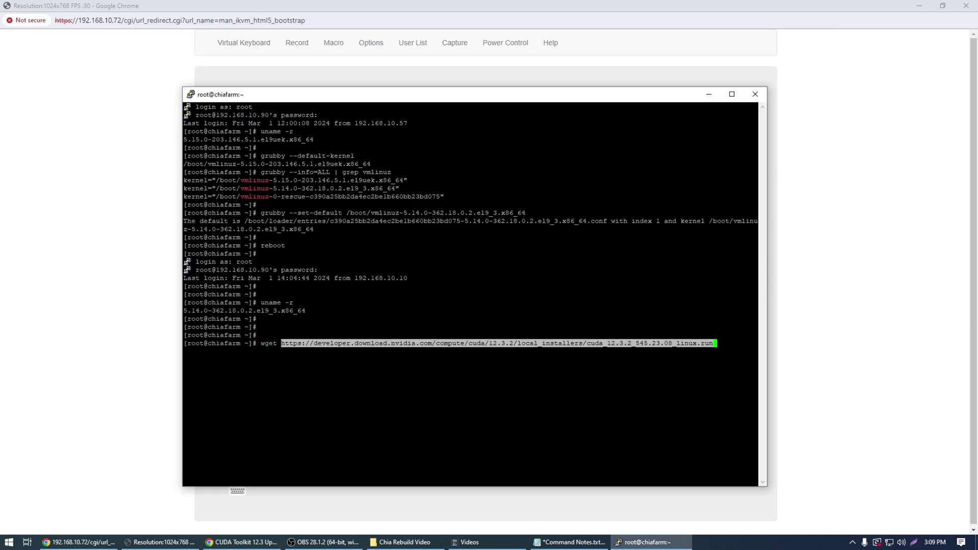
pyautogui.press('Return')
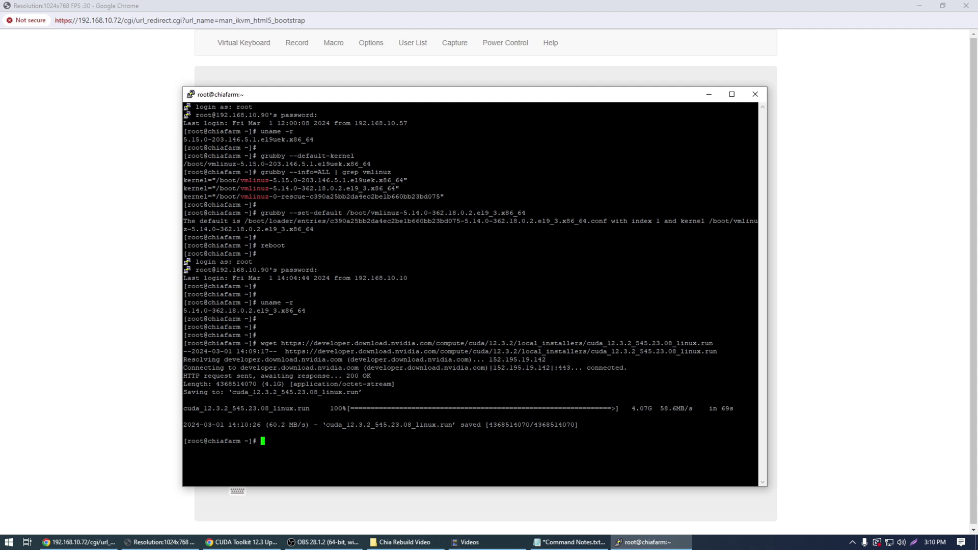
# Clear the terminal and try to install cuda_12.3.2_545.23.08_linux.run with rpm -i
pyautogui.write('clear')
pyautogui.press('Return')
pyautogui.press('Return')
pyautogui.write('rpm')
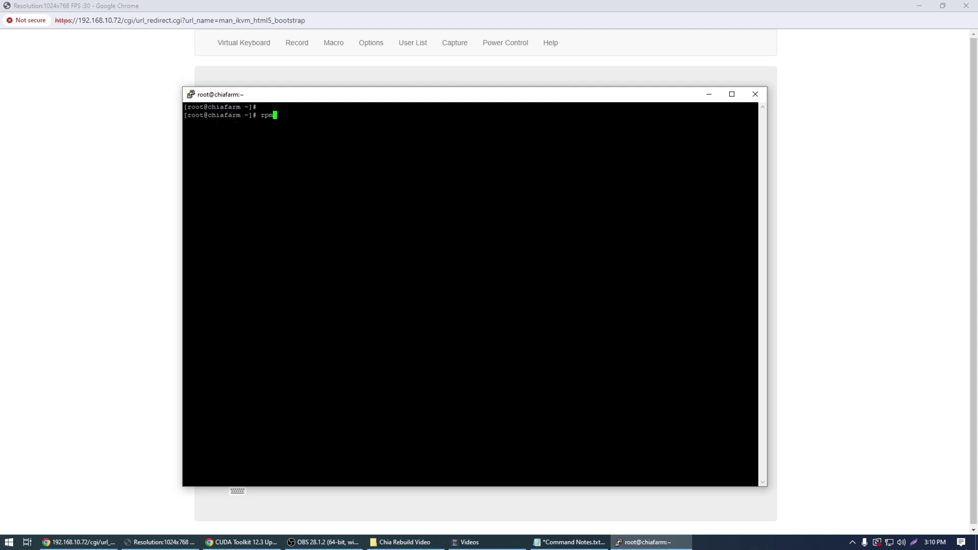
pyautogui.write(' -i cu')
pyautogui.press('Tab')
pyautogui.press('Return')
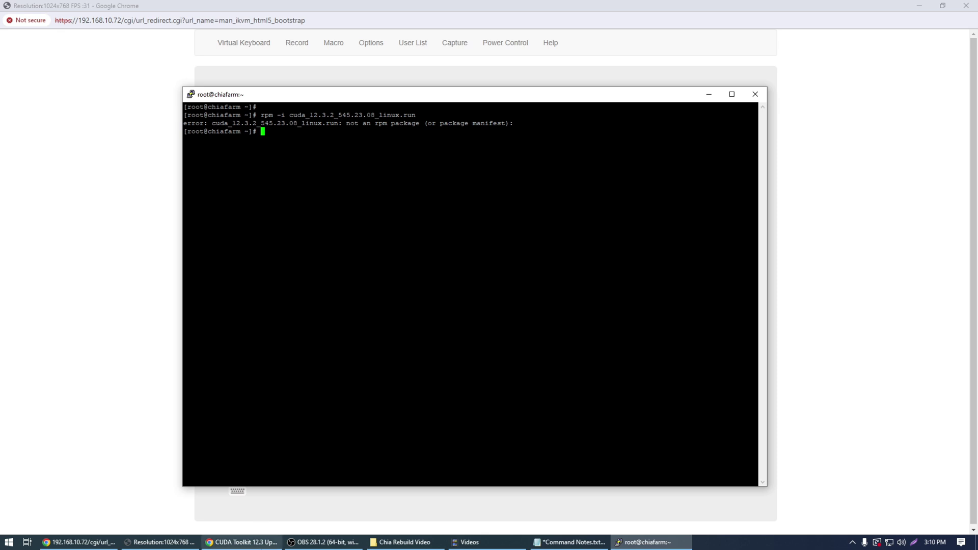
# Choose the rpm (local) installer in Chrome and download cuda-repo-rhel9-12-3-local-12.3.2_545.23.08-1.x86_64.rpm on the server using wget with the copied link
pyautogui.click(242, 541)
pyautogui.click(360, 192)
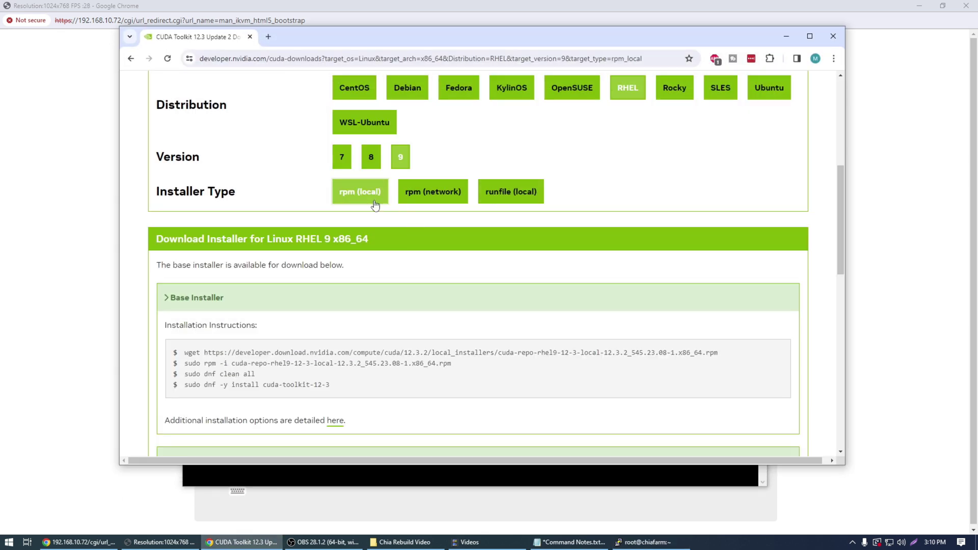
pyautogui.moveTo(718, 353); pyautogui.dragTo(204, 353)
pyautogui.click(786, 33)
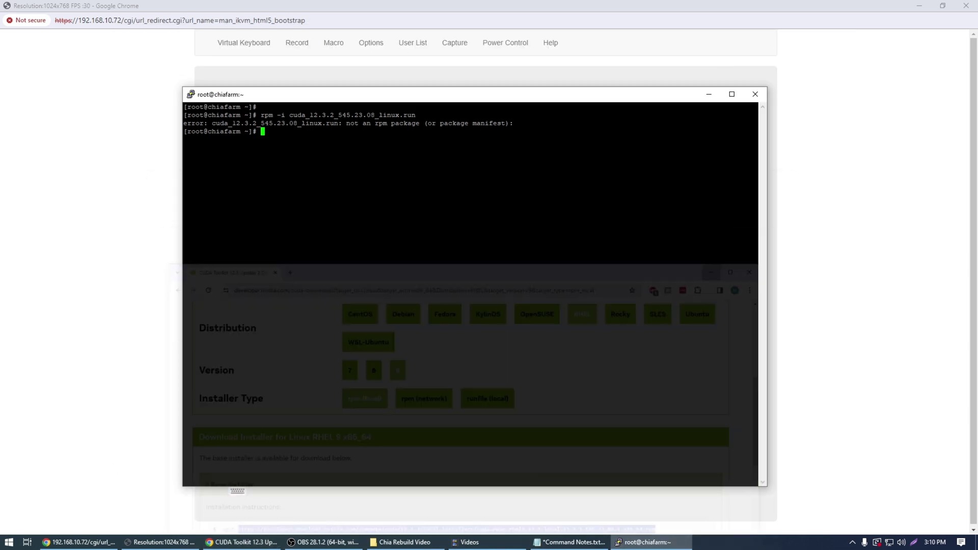
pyautogui.write('wget')
pyautogui.press('shift+Insert')
pyautogui.press('Return')
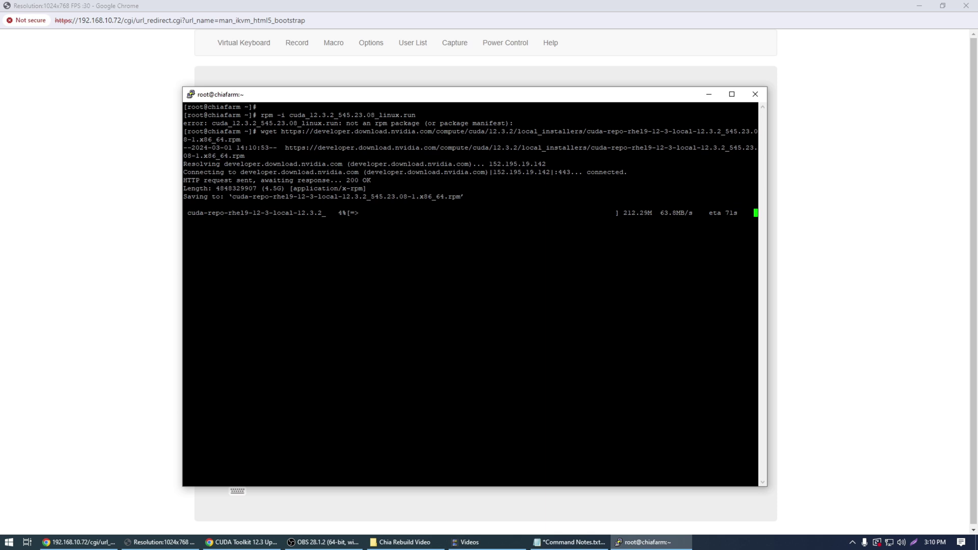
pyautogui.press('Return')
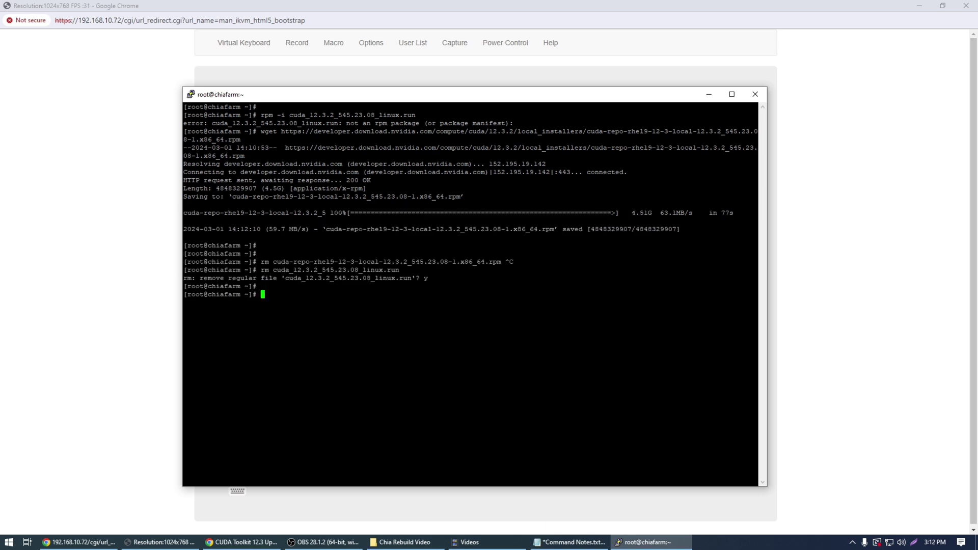
# Install the downloaded cuda-repo-rhel9-12-3-local-12.3.2_545.23.08-1.x86_64.rpm package with rpm -i
pyautogui.press('Return')
pyautogui.write('rpm -i cu')
pyautogui.press('Tab')
pyautogui.press('Return')
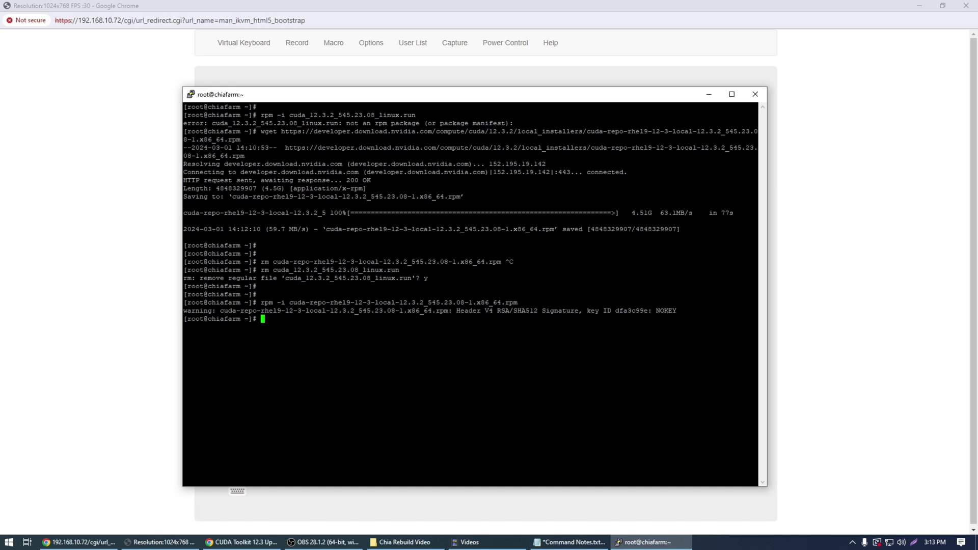
# Install the nvidia-driver:open-dkms module with dnf and accept the package transaction
pyautogui.press('Return')
pyautogui.press('Return')
pyautogui.press('shift+Insert')
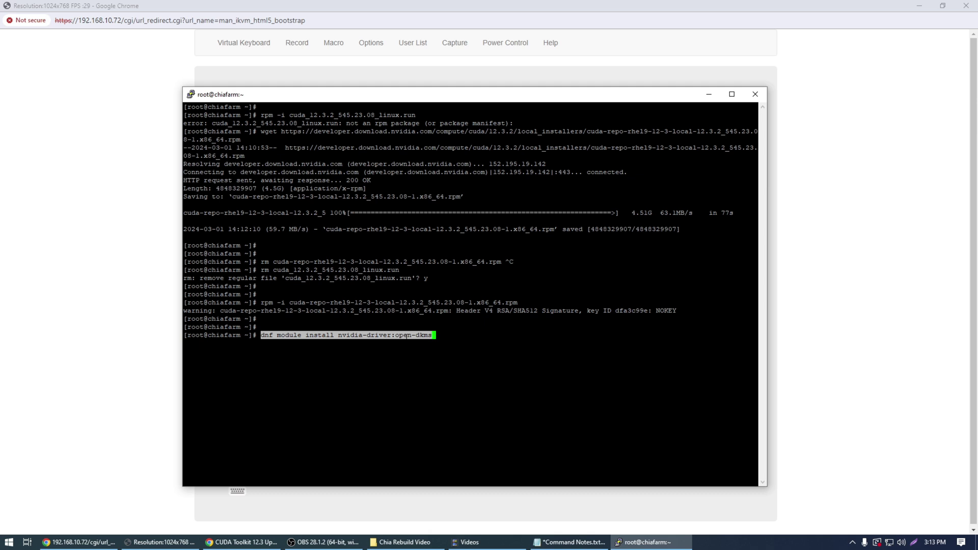
pyautogui.press('Return')
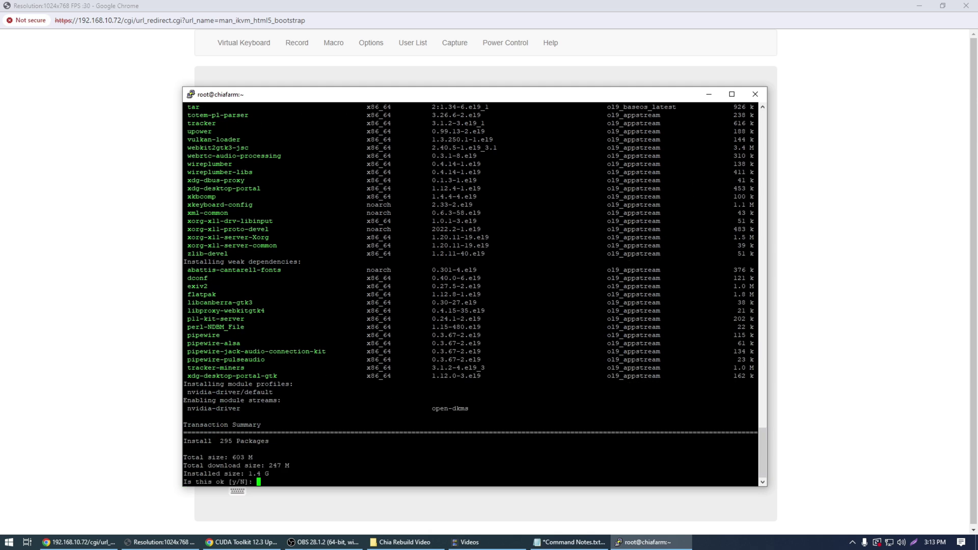
pyautogui.write('Y')
pyautogui.press('Return')
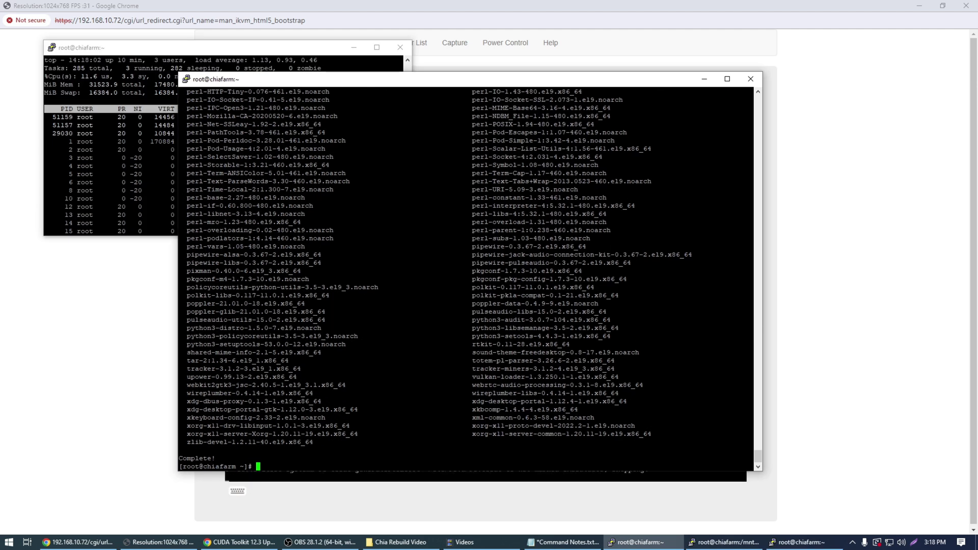
# Reboot the server, running nvtop before and after the restart to check GPU detection
pyautogui.write('nvtop')
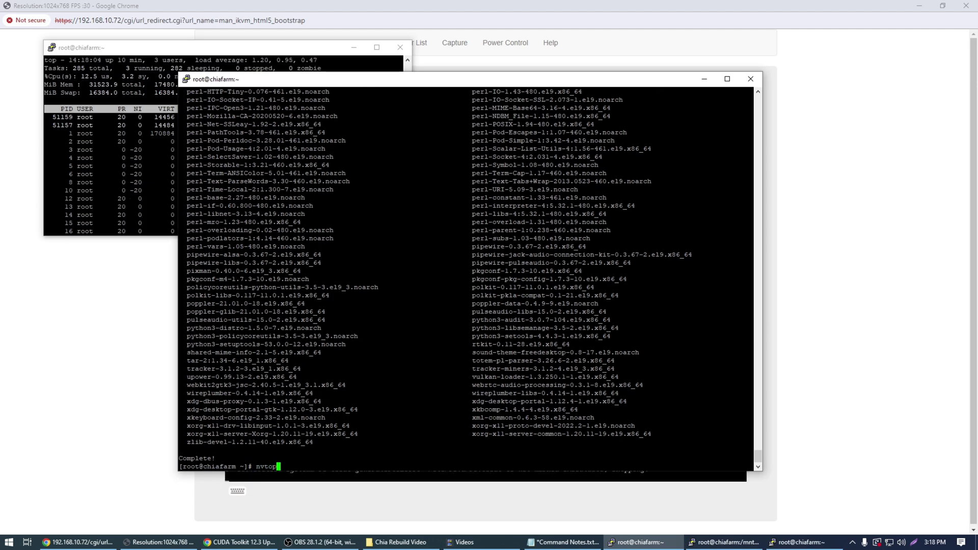
pyautogui.press('Return')
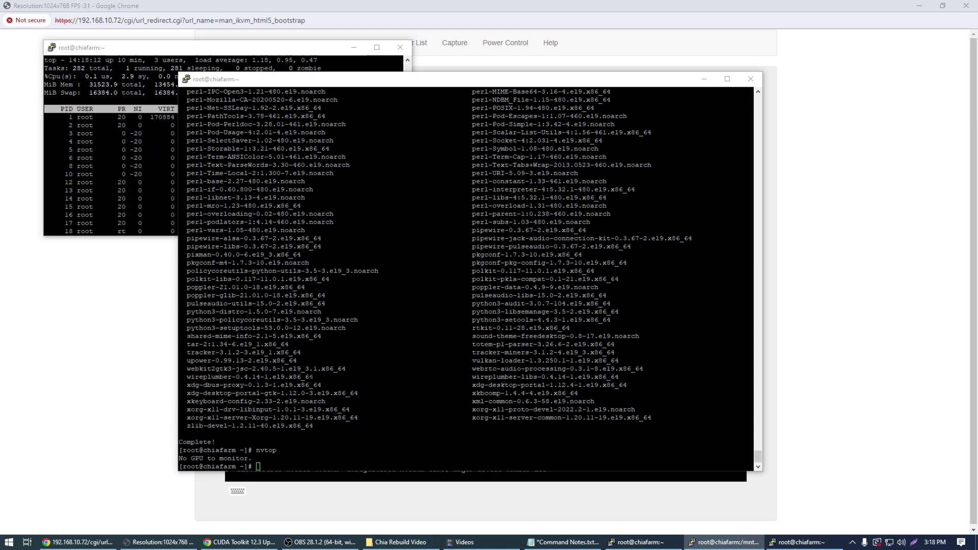
pyautogui.click(347, 365)
pyautogui.write('reboot')
pyautogui.press('Return')
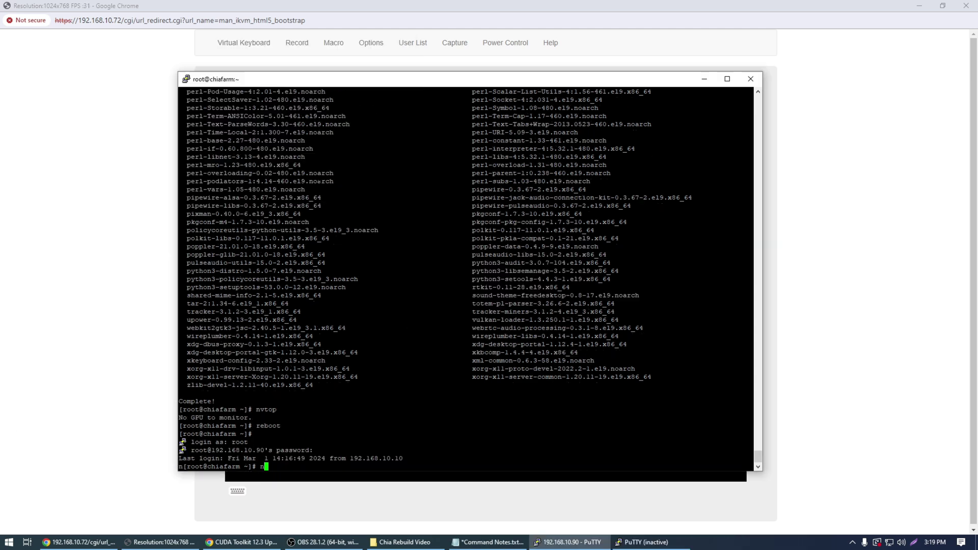
pyautogui.write('nvtop')
pyautogui.press('Return')
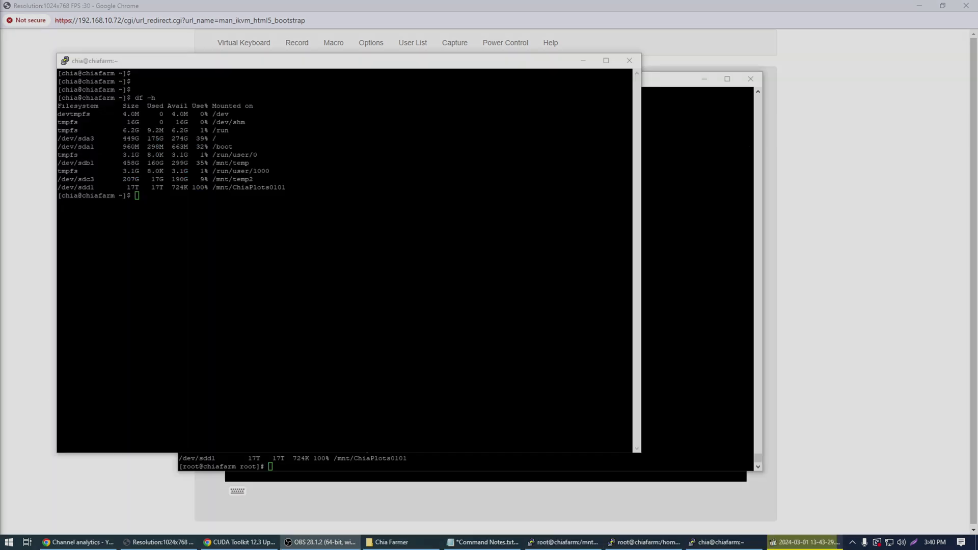
# Highlight the /mnt/ChiaPlots0101 mount in the chia user's terminal and change into the chia-gigahorse-farmer directory
pyautogui.doubleClick(248, 188)
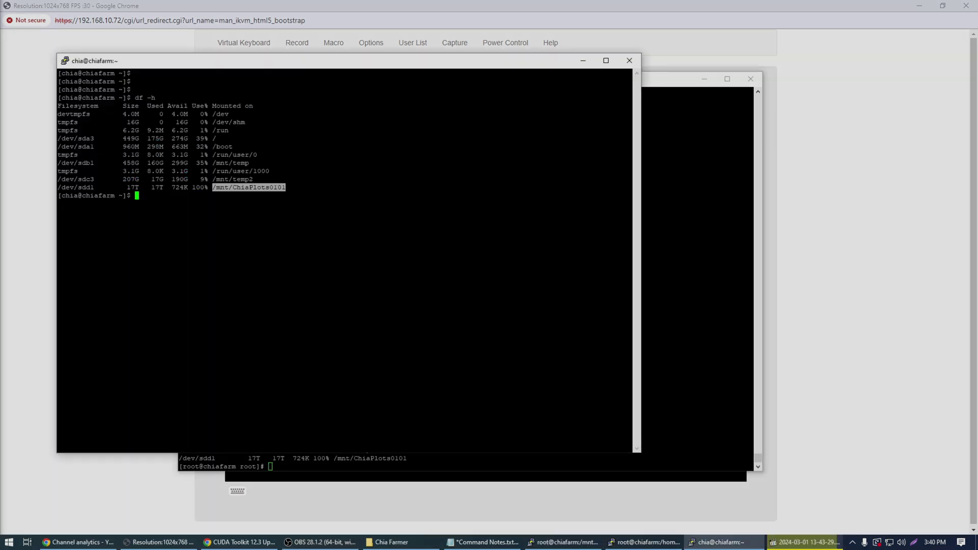
pyautogui.write('cd chia-gigahorse-farmer')
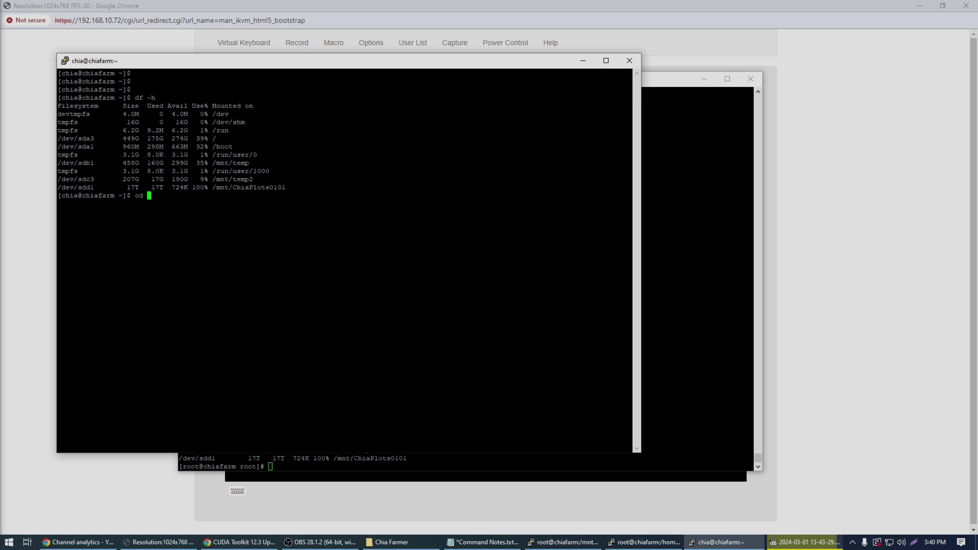
pyautogui.press('Return')
pyautogui.press('Return')
pyautogui.press('Return')
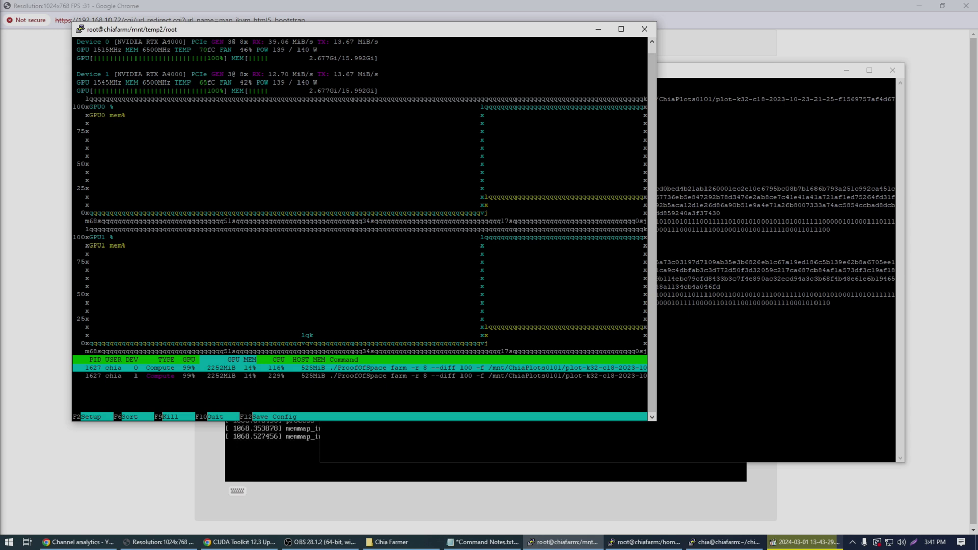
# Compare the Max Farm Size results at 512 and 256 in the ProofOfSpace farm benchmarks from the chiafarm and chiafarmer servers
pyautogui.click(689, 80)
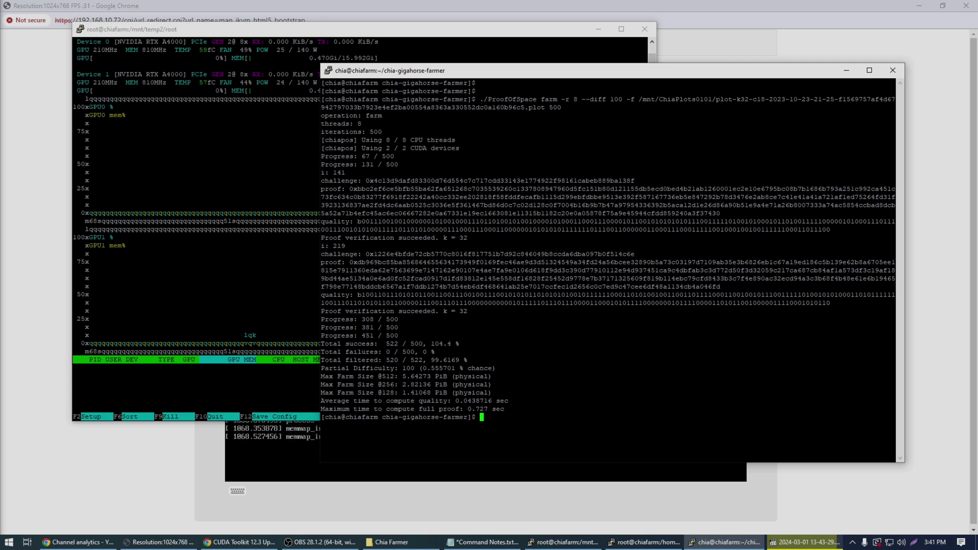
pyautogui.moveTo(382, 377); pyautogui.dragTo(412, 377)
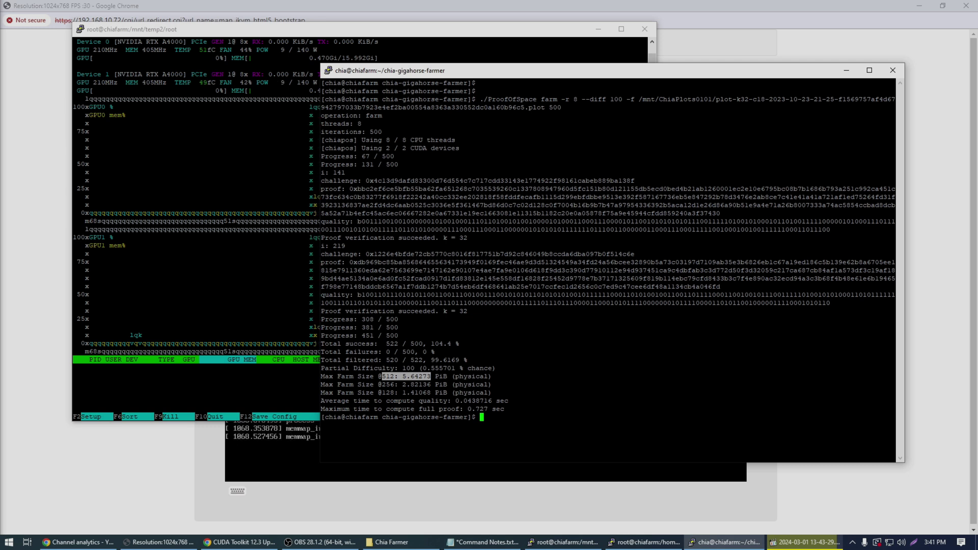
pyautogui.doubleClick(388, 384)
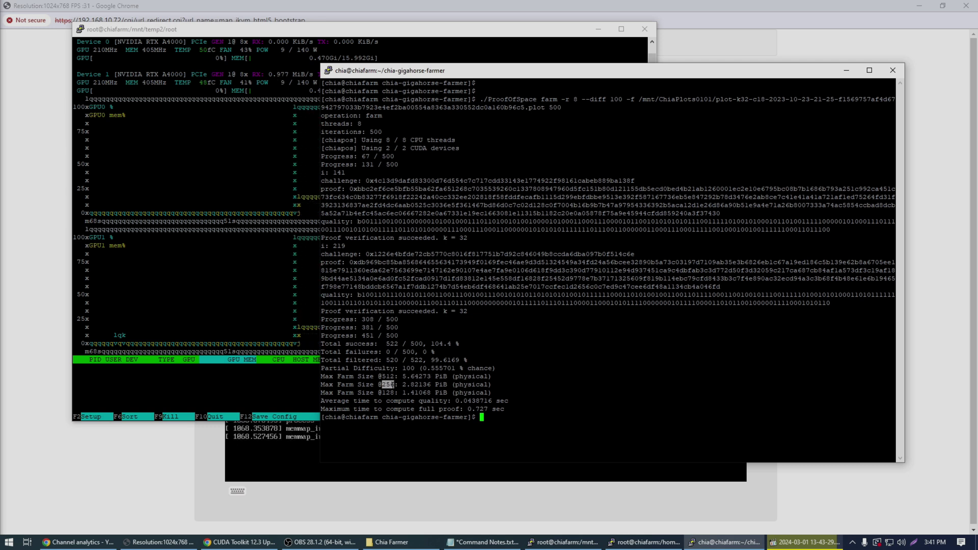
pyautogui.moveTo(382, 384); pyautogui.dragTo(430, 384)
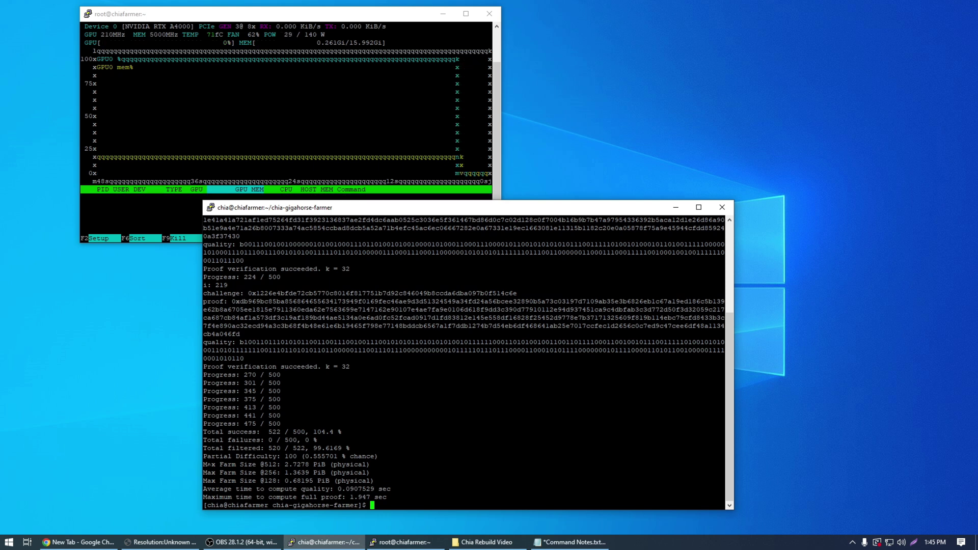
pyautogui.moveTo(251, 465); pyautogui.dragTo(251, 473)
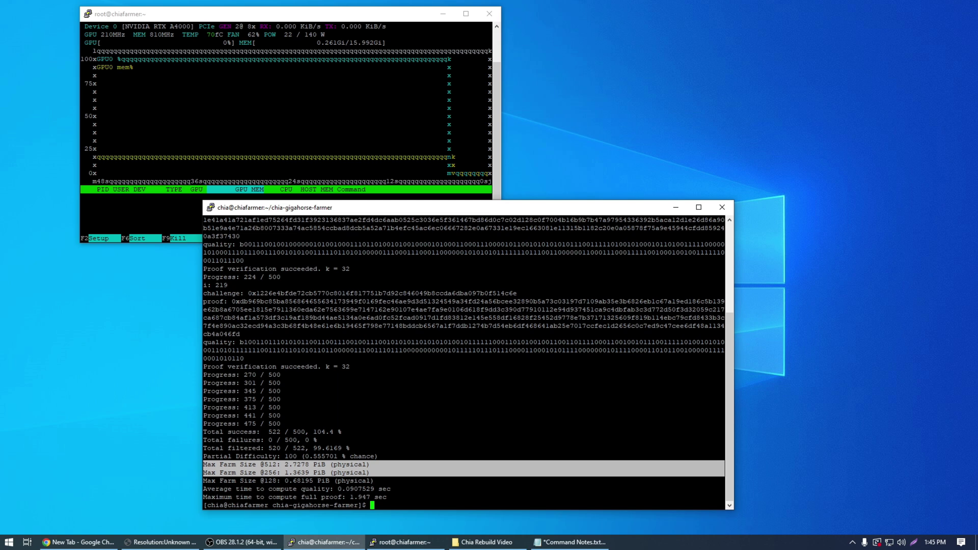